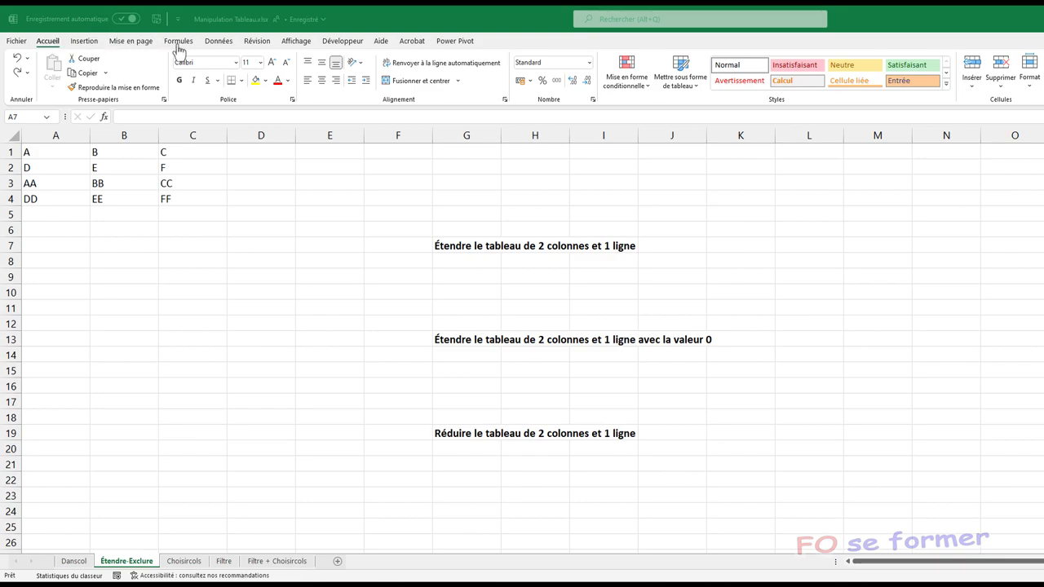
# - Look at the workbook's file view and account information, then go back to the worksheet
pyautogui.click(18, 45)
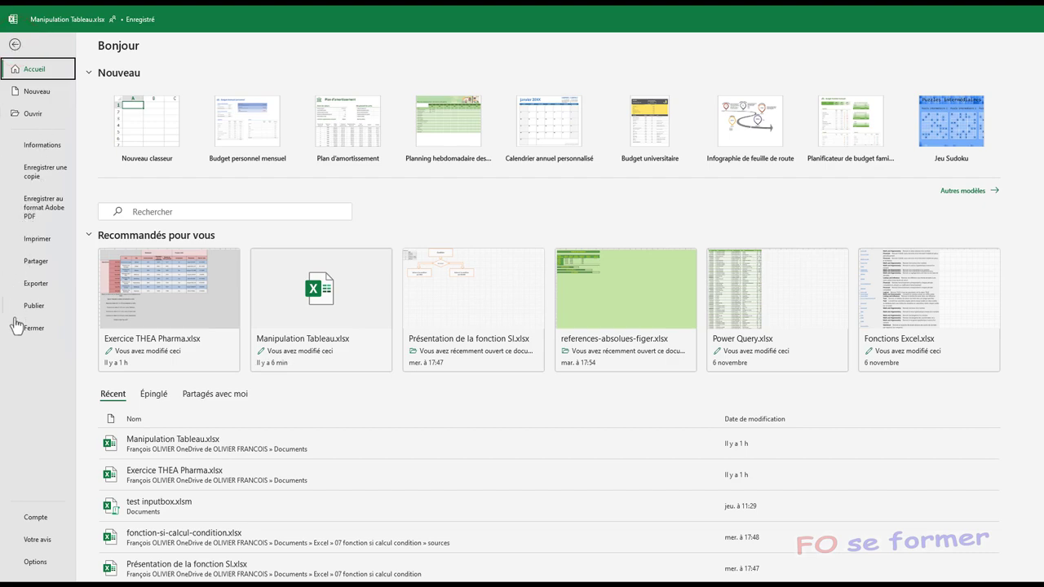
pyautogui.click(38, 521)
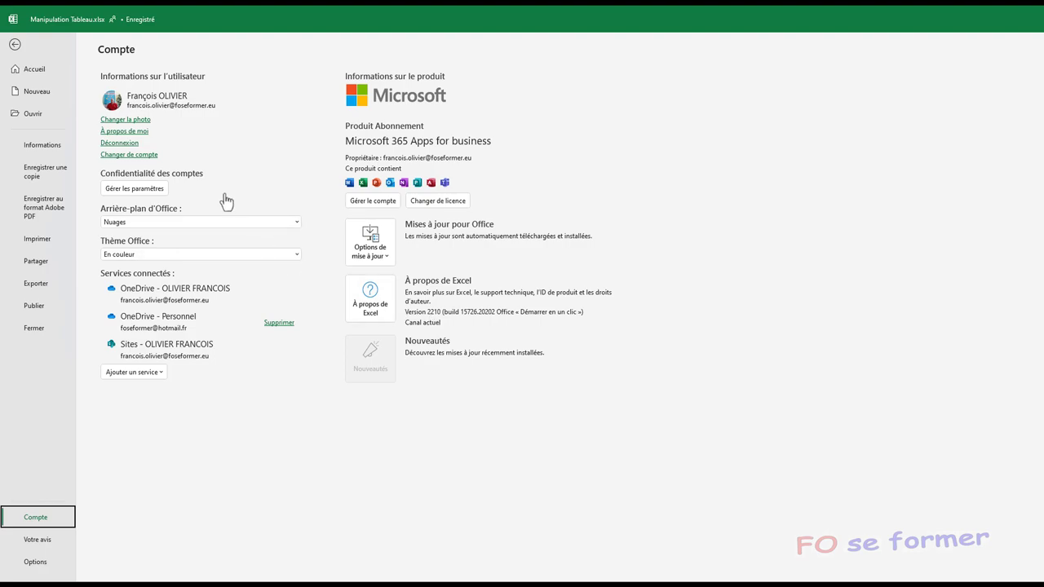
pyautogui.click(16, 46)
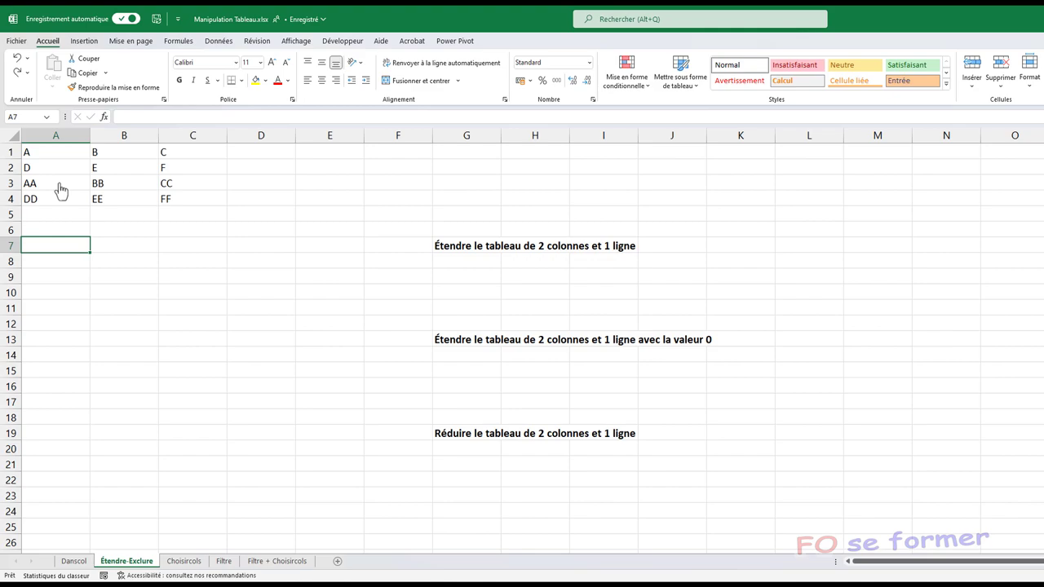
# - On the Formules ribbon, browse the Recherche et référence functions, then select cell A7
pyautogui.click(178, 42)
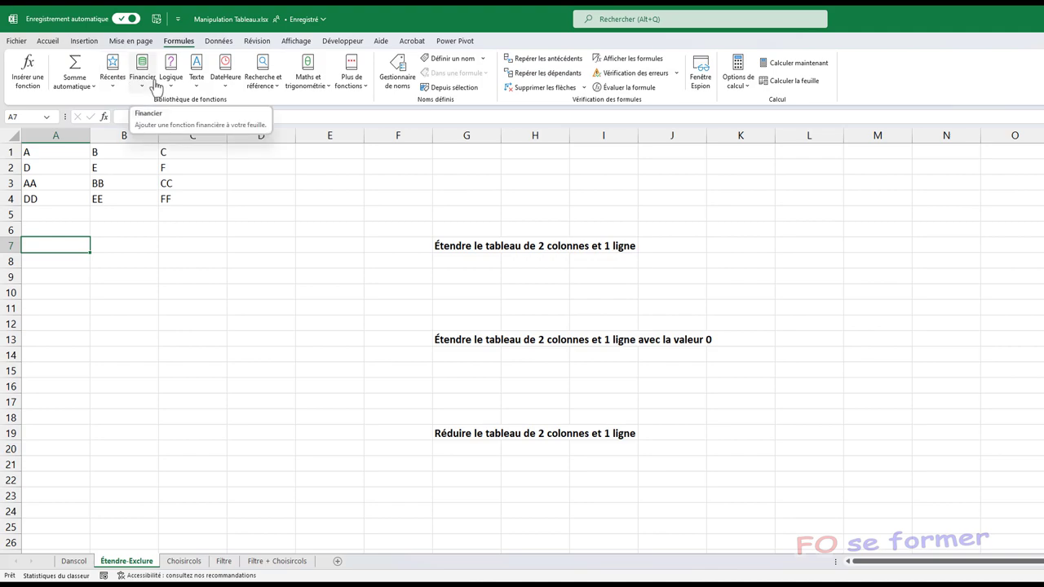
pyautogui.click(274, 86)
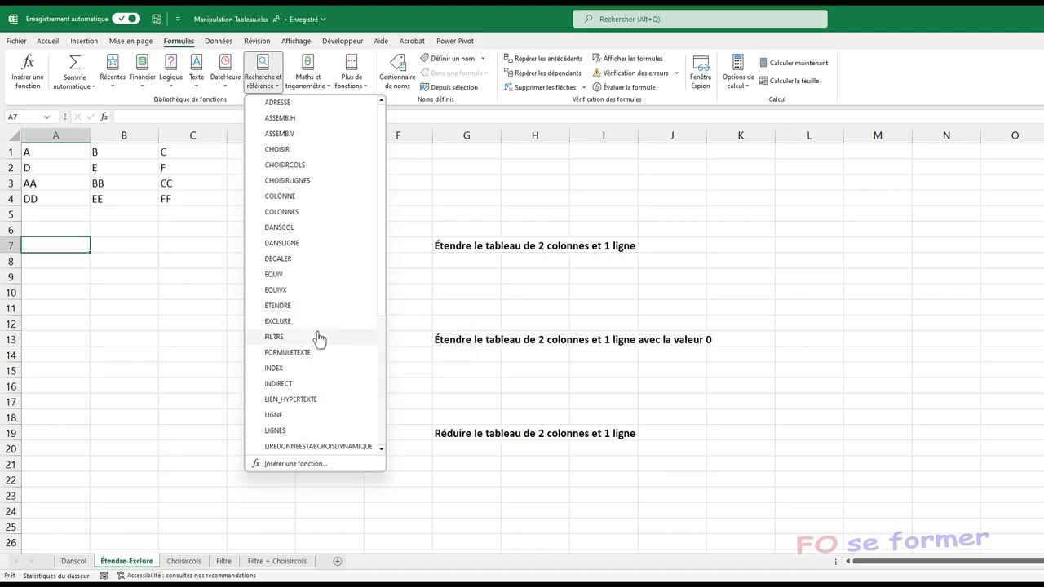
pyautogui.moveTo(278, 322)
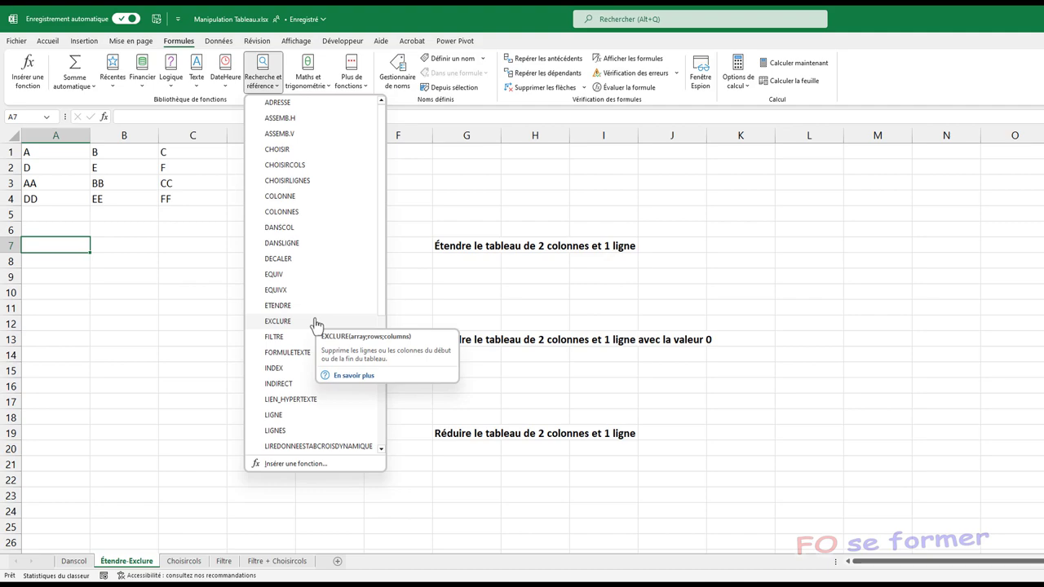
pyautogui.click(67, 247)
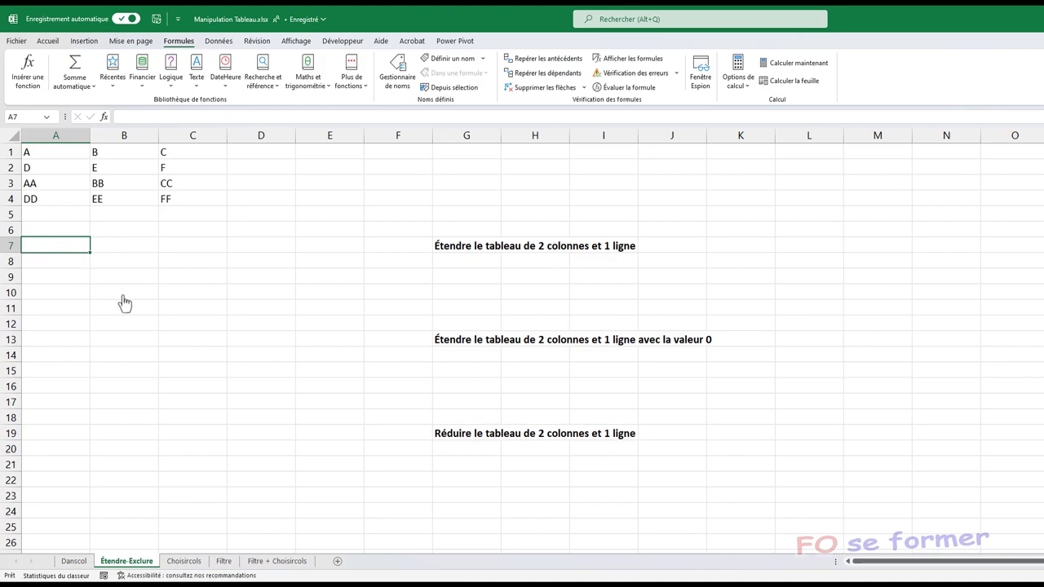
# - Start an ETENDRE formula in A7 by typing =eten and accepting the suggestion
pyautogui.write('=')
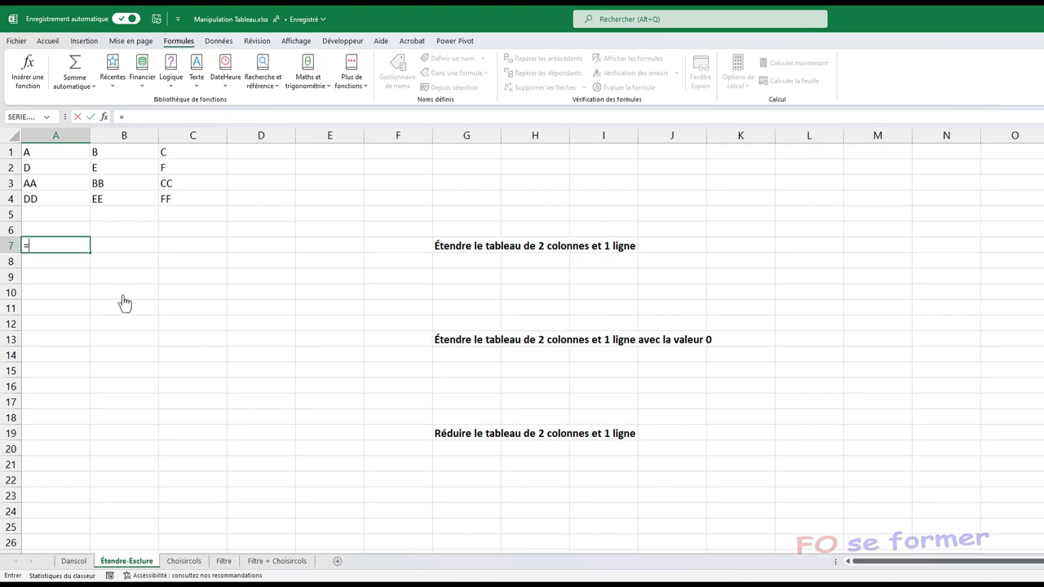
pyautogui.write('e')
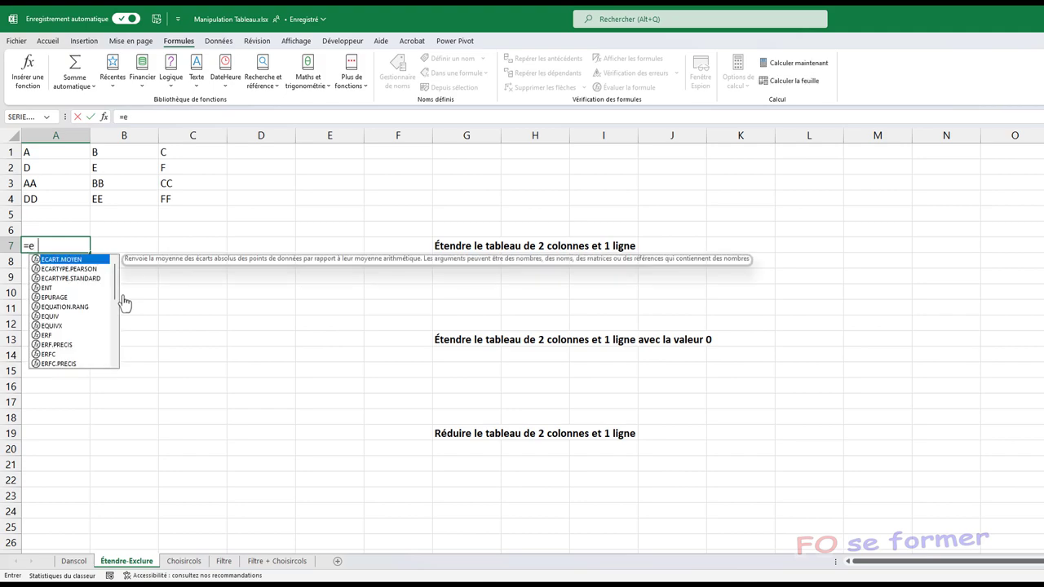
pyautogui.write('ten')
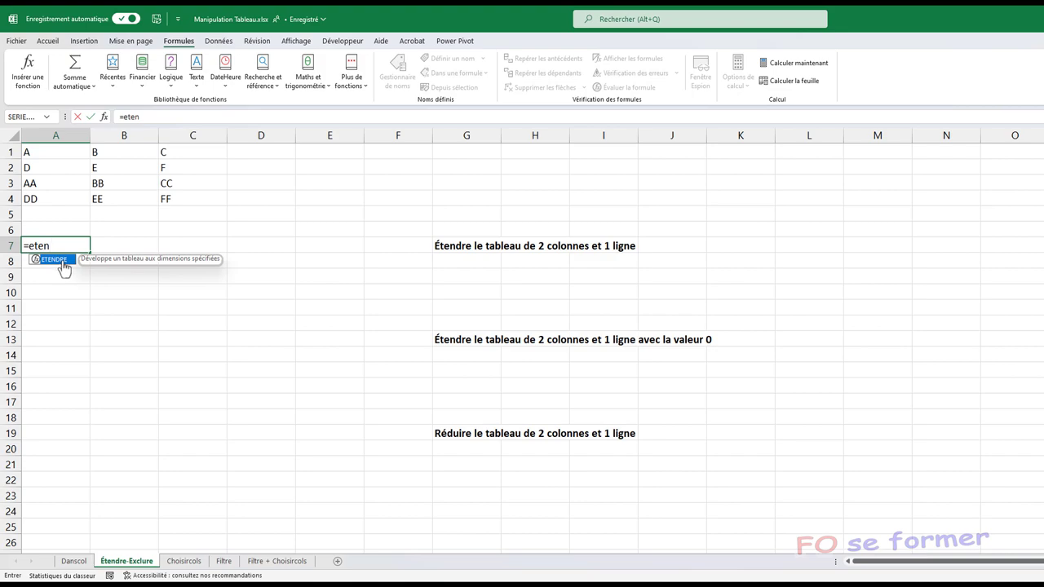
pyautogui.doubleClick(57, 259)
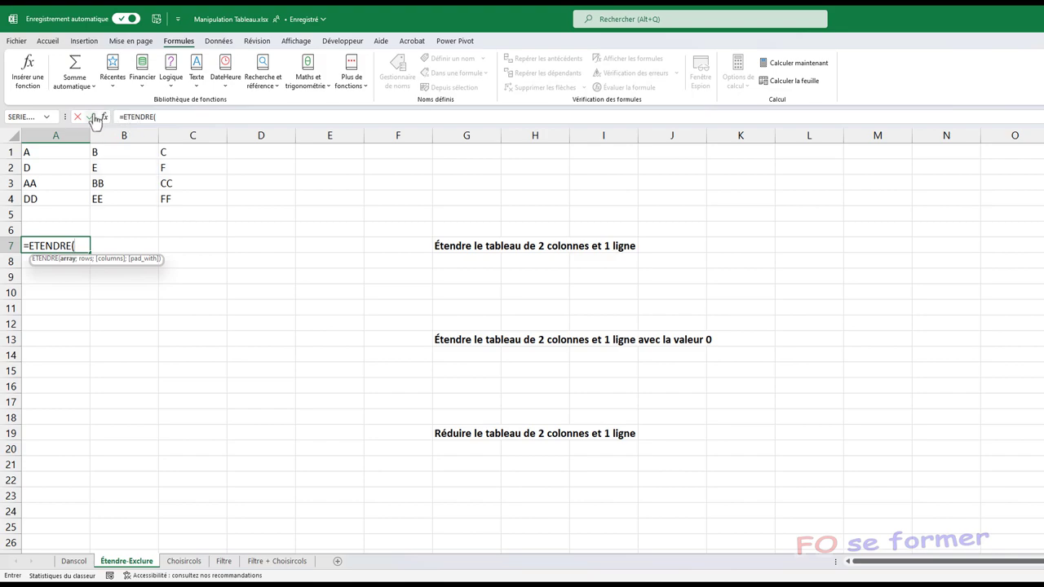
# - Fill the ETENDRE arguments with array A1:C4, 5 rows and 5 columns
pyautogui.click(106, 117)
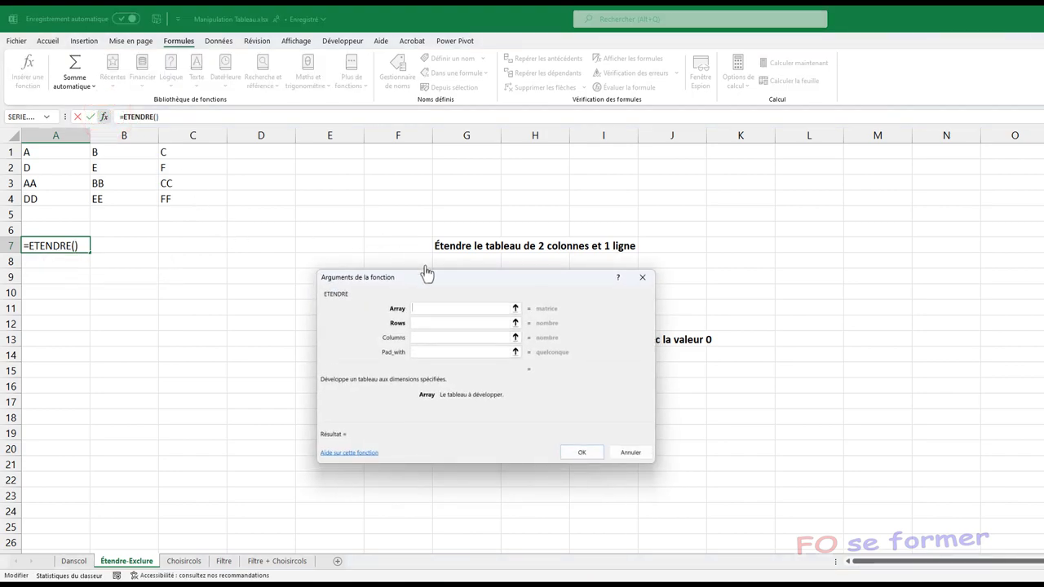
pyautogui.moveTo(432, 276)
pyautogui.mouseDown()
pyautogui.moveTo(375, 289)
pyautogui.moveTo(395, 280)
pyautogui.mouseUp()
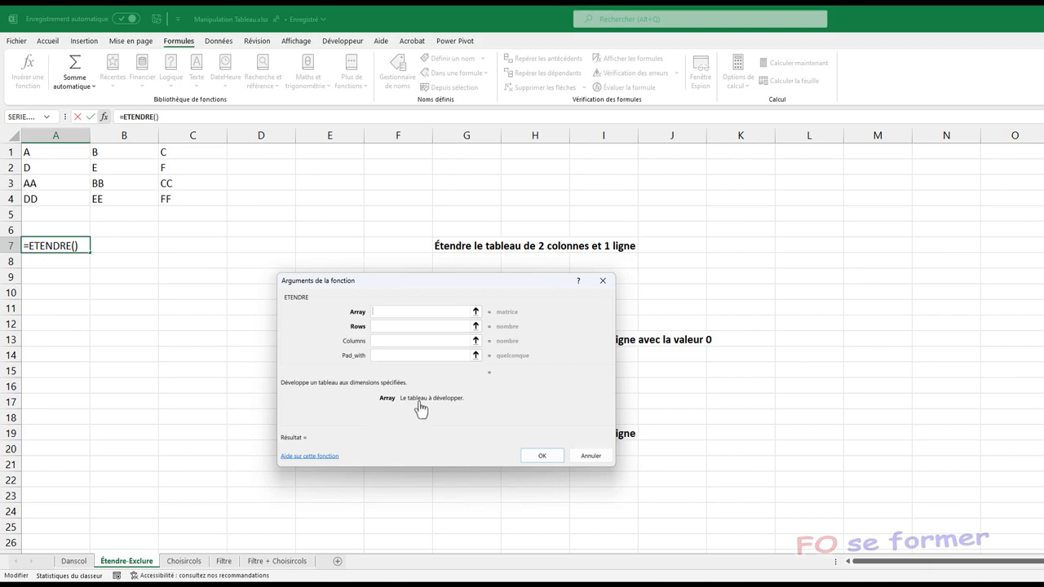
pyautogui.click(57, 153)
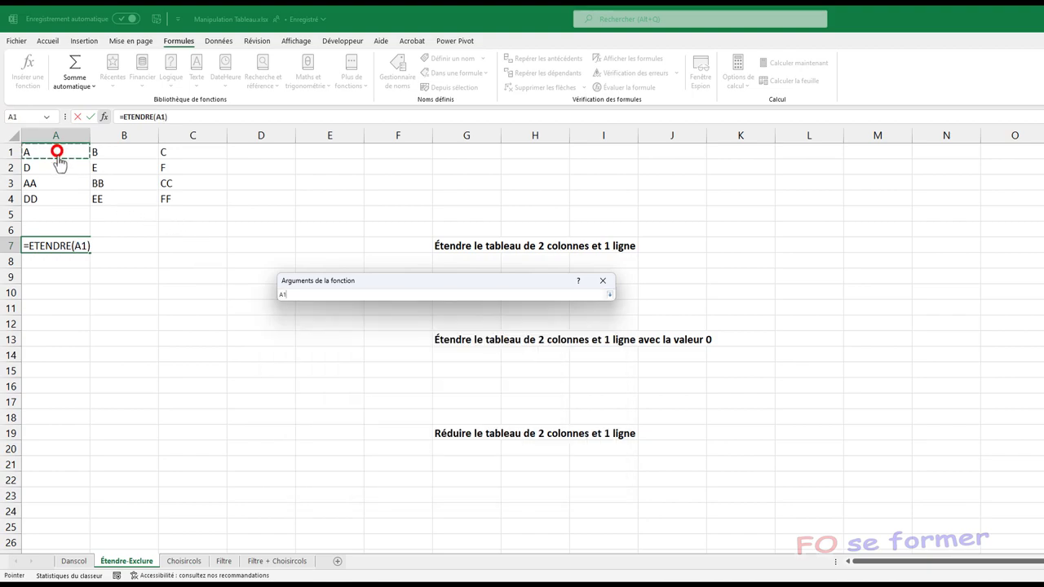
pyautogui.moveTo(58, 158); pyautogui.dragTo(171, 202)
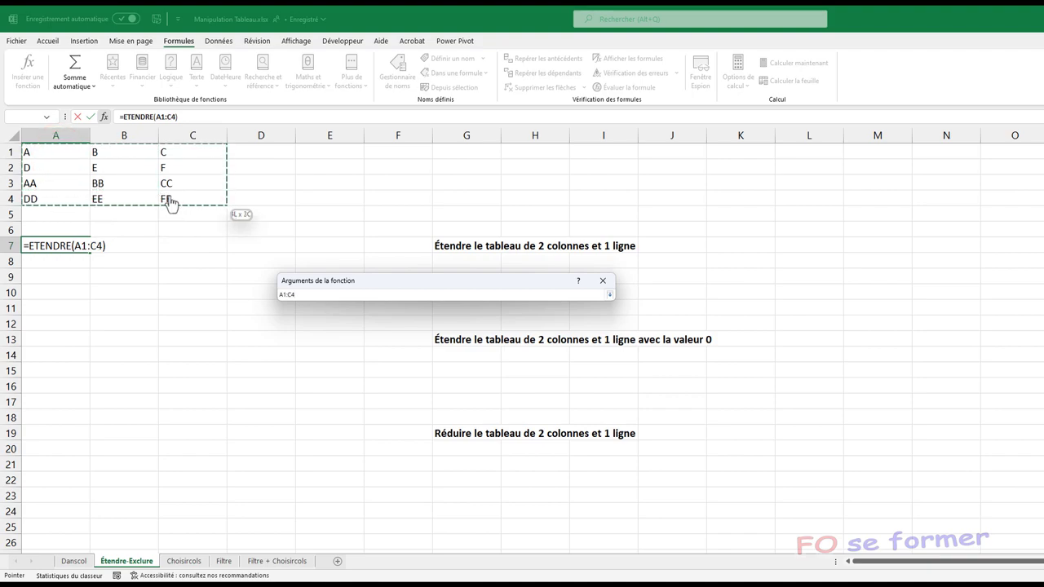
pyautogui.click(381, 325)
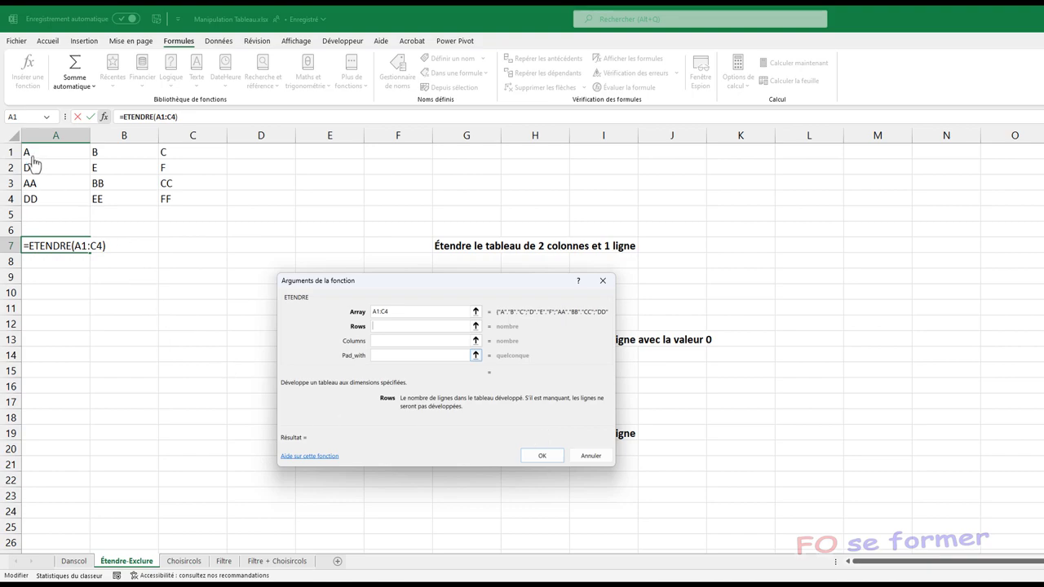
pyautogui.click(381, 325)
pyautogui.write('5')
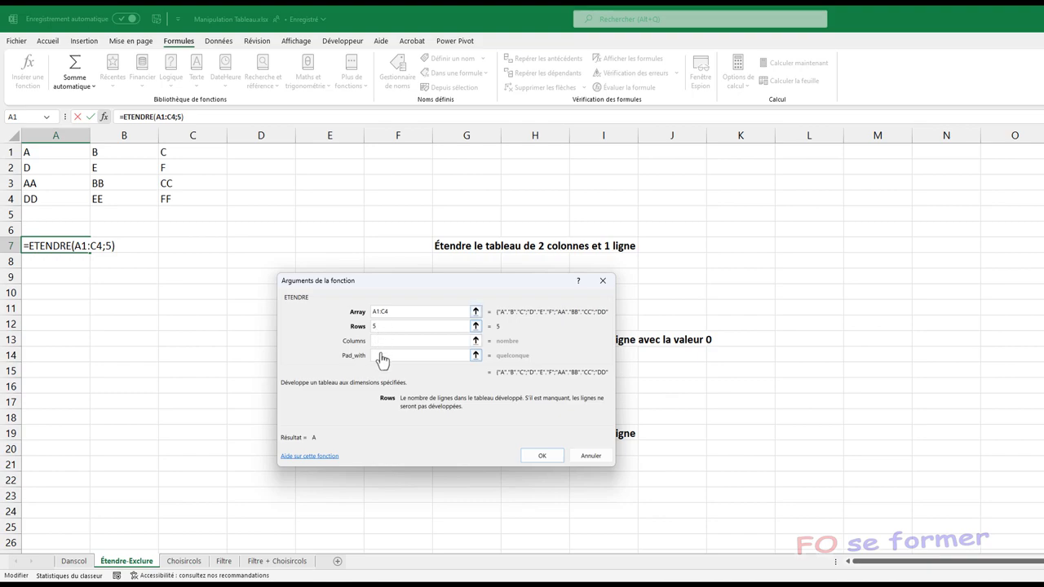
pyautogui.click(383, 341)
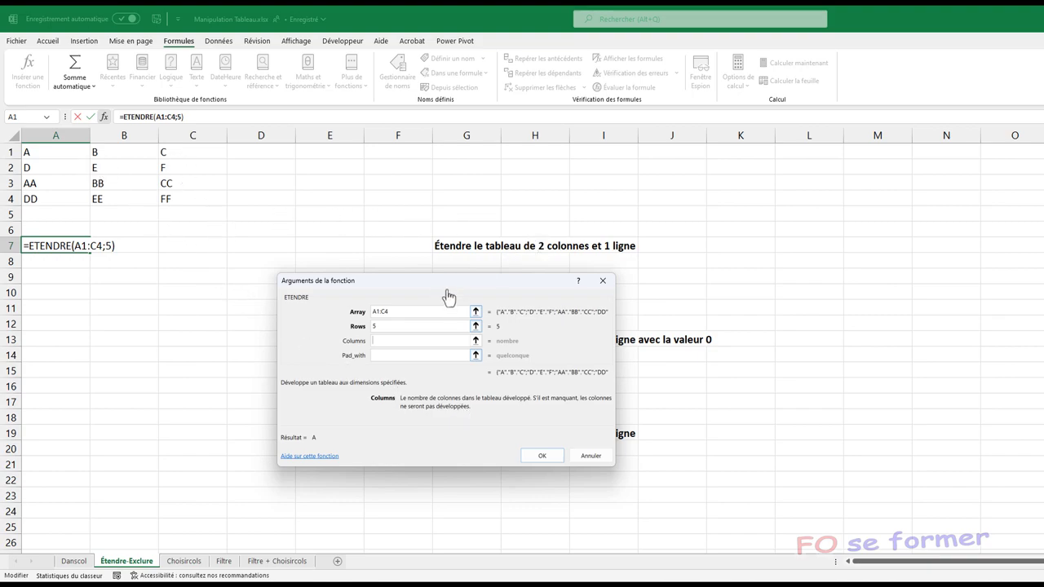
pyautogui.write('5')
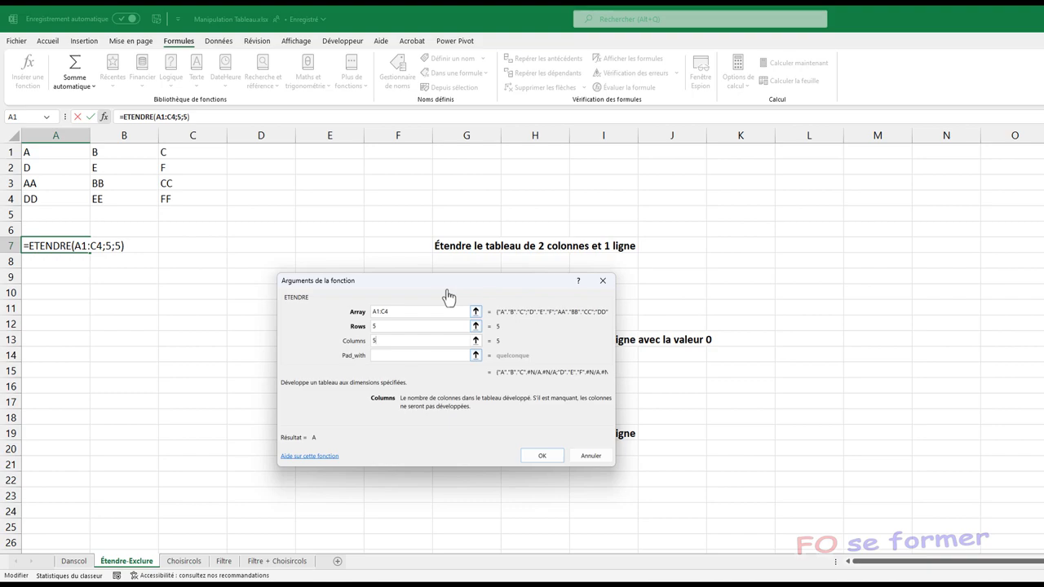
# - Commit =ETENDRE(A1:C4;5;5), check the #N/A padding in A11, and select A13
pyautogui.press('Return')
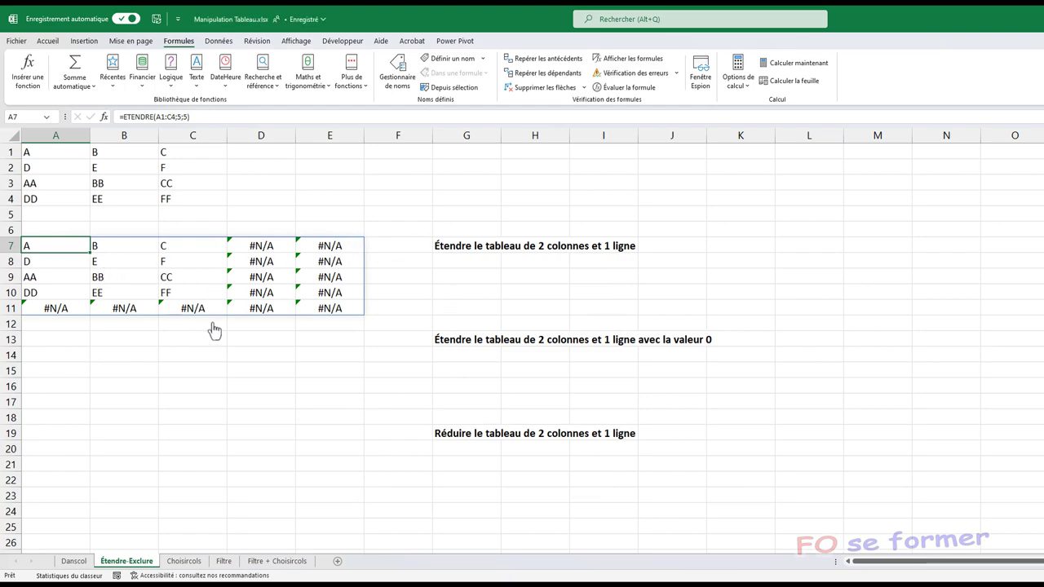
pyautogui.click(66, 315)
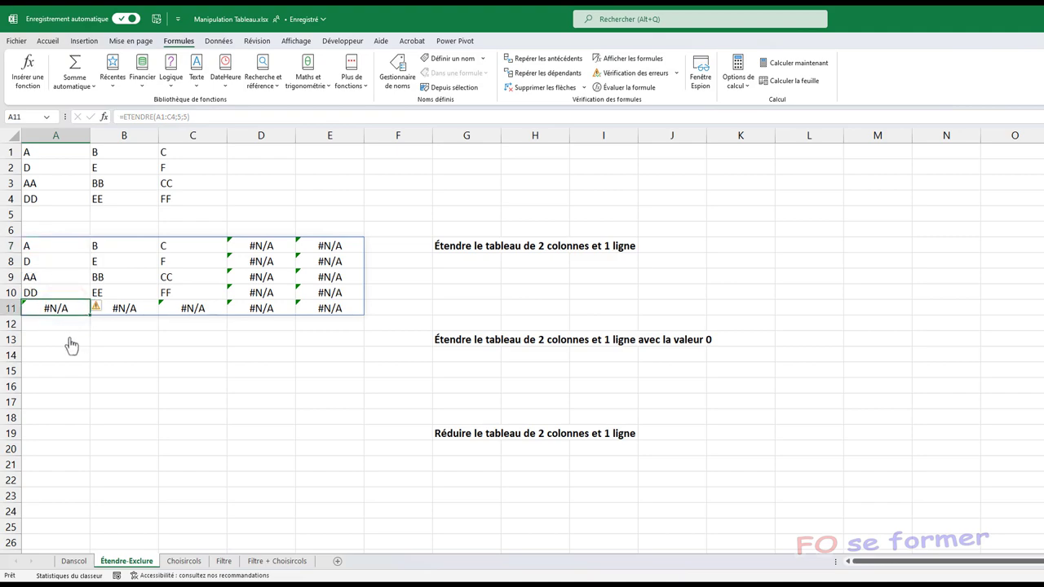
pyautogui.click(69, 339)
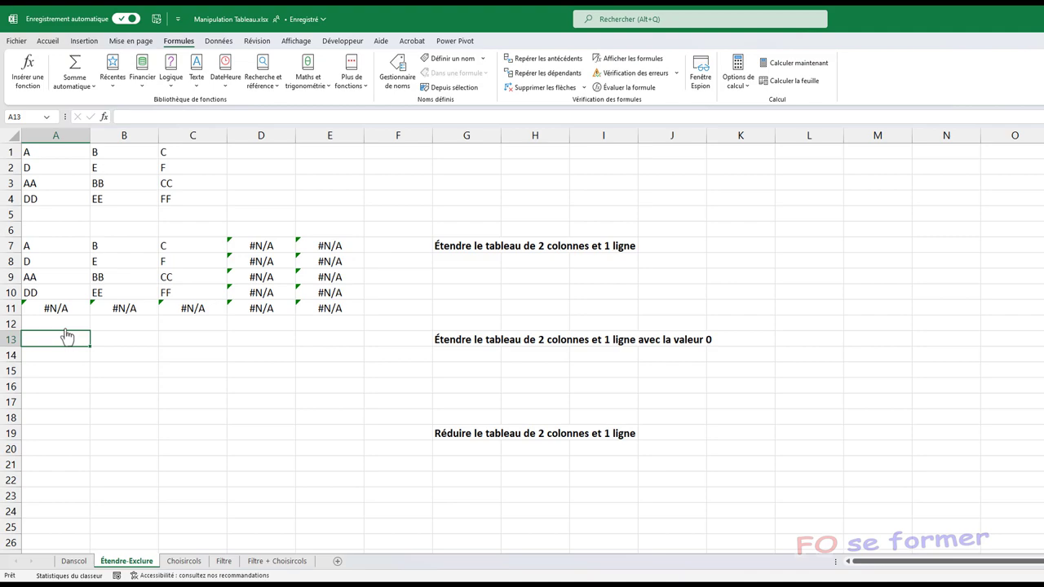
# - Enter =ETENDRE(A1:C4;5;5;0) in A13 so the 5×5 block is padded with 0
pyautogui.write('=')
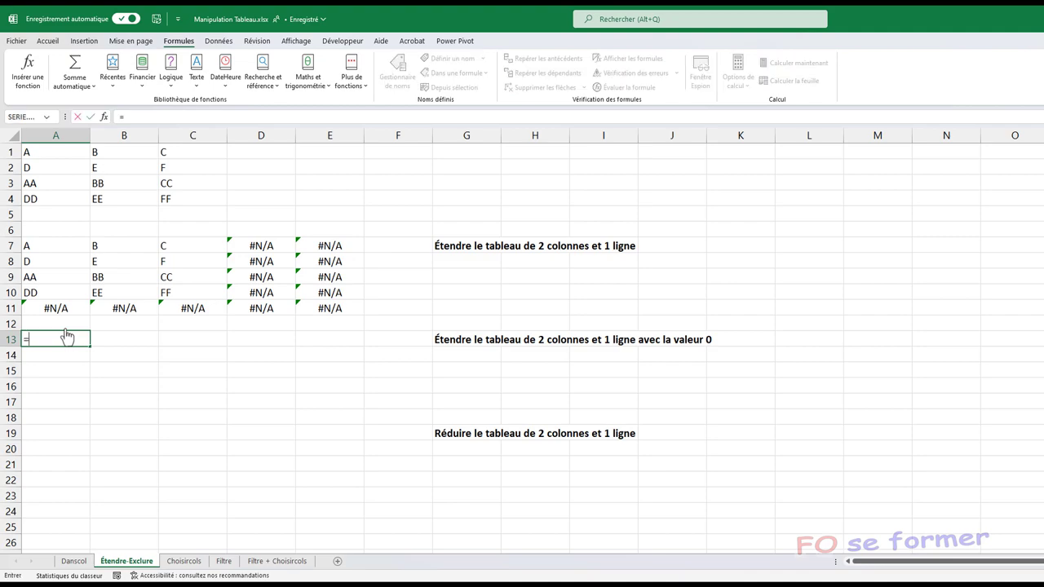
pyautogui.write('ete')
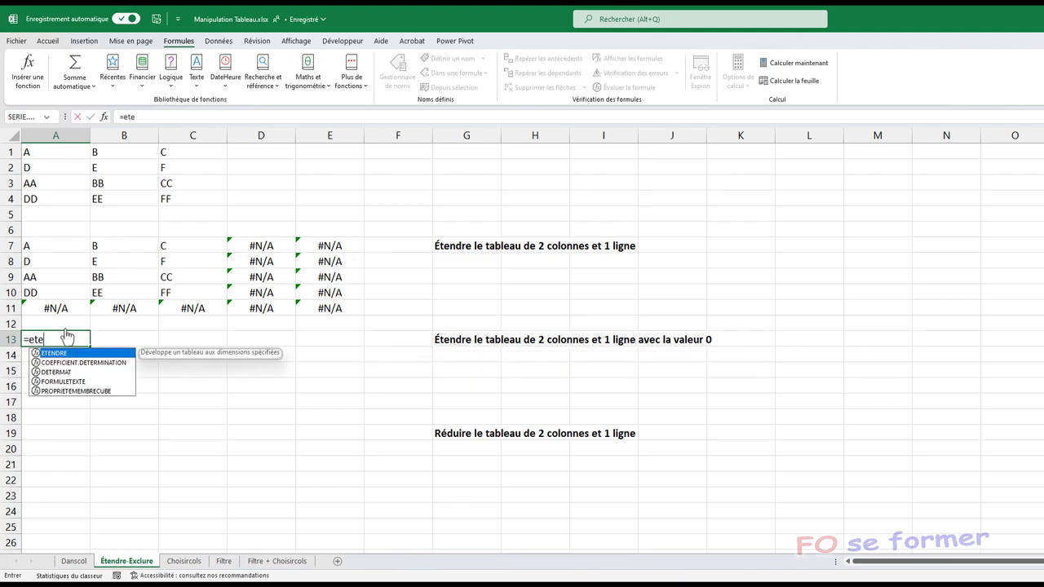
pyautogui.write('ndre')
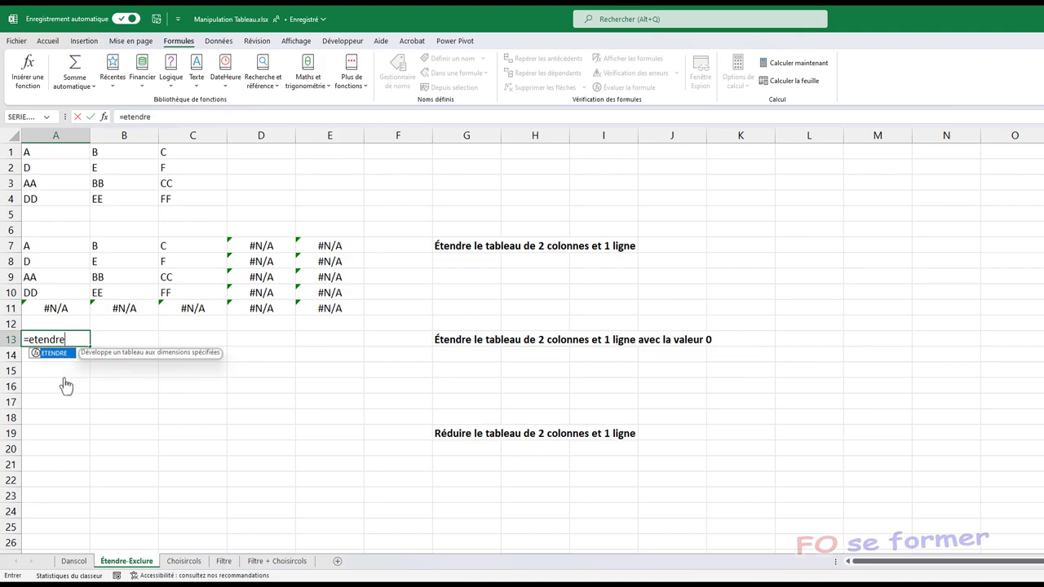
pyautogui.write('(')
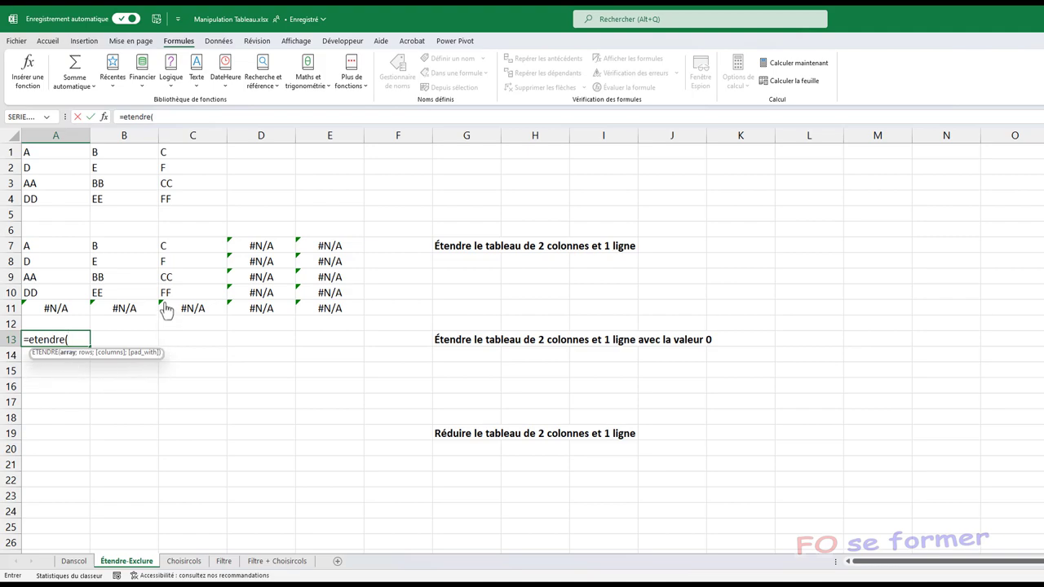
pyautogui.click(104, 119)
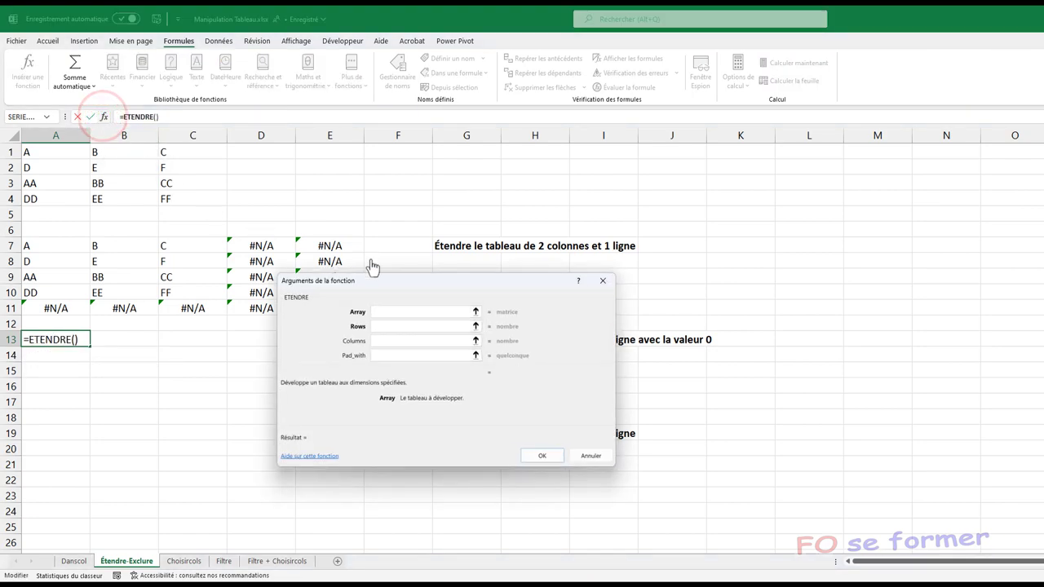
pyautogui.moveTo(383, 278); pyautogui.dragTo(414, 317)
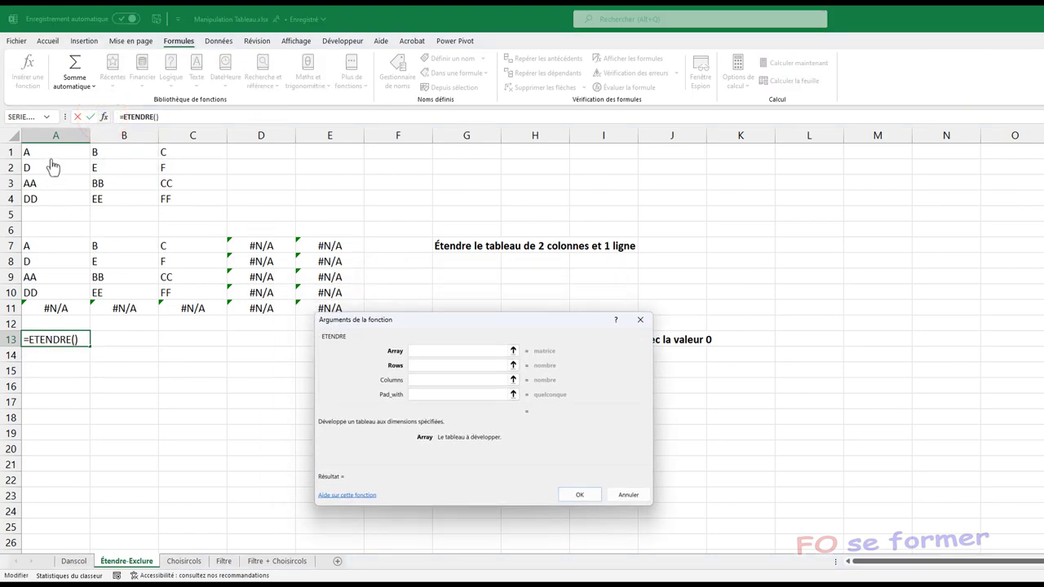
pyautogui.moveTo(50, 153)
pyautogui.mouseDown()
pyautogui.moveTo(112, 194)
pyautogui.moveTo(192, 201)
pyautogui.mouseUp()
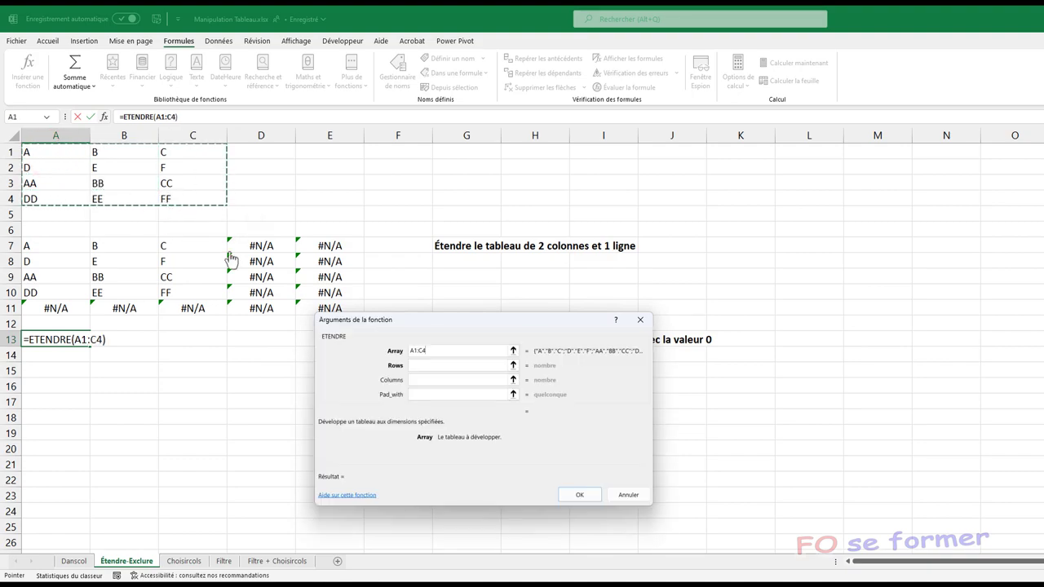
pyautogui.click(419, 366)
pyautogui.write('5')
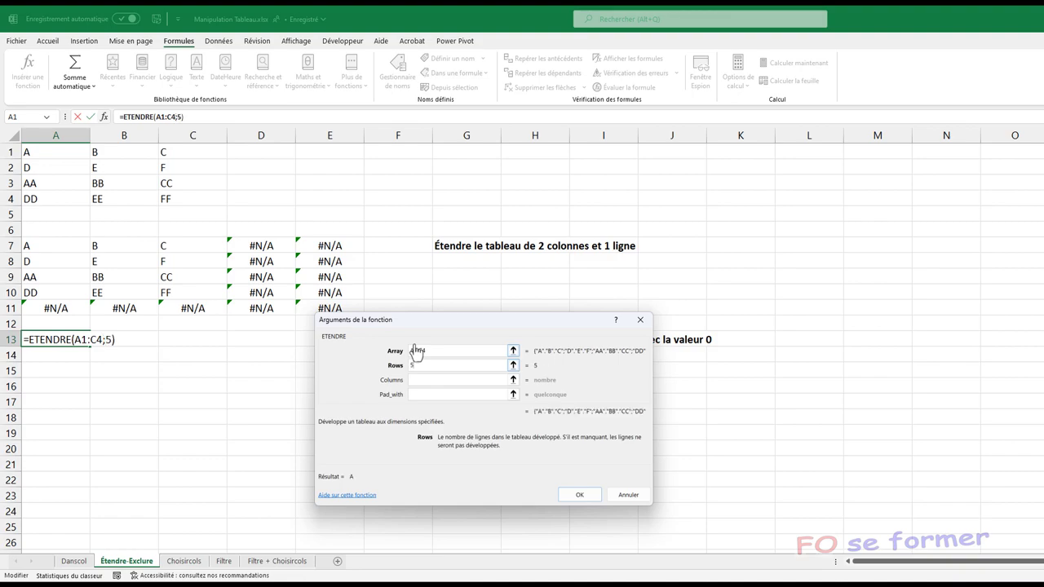
pyautogui.click(415, 382)
pyautogui.write('5')
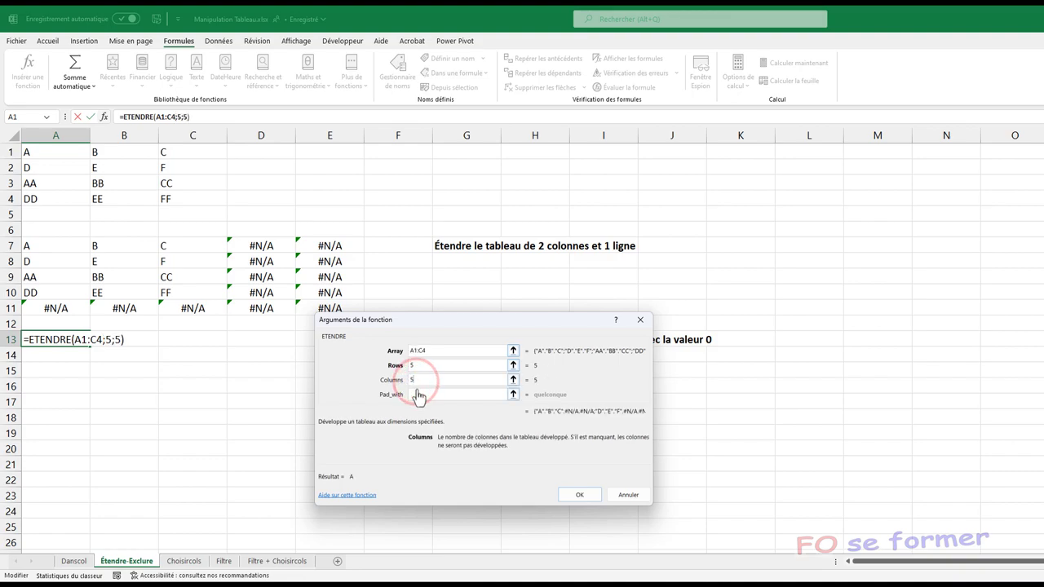
pyautogui.click(418, 395)
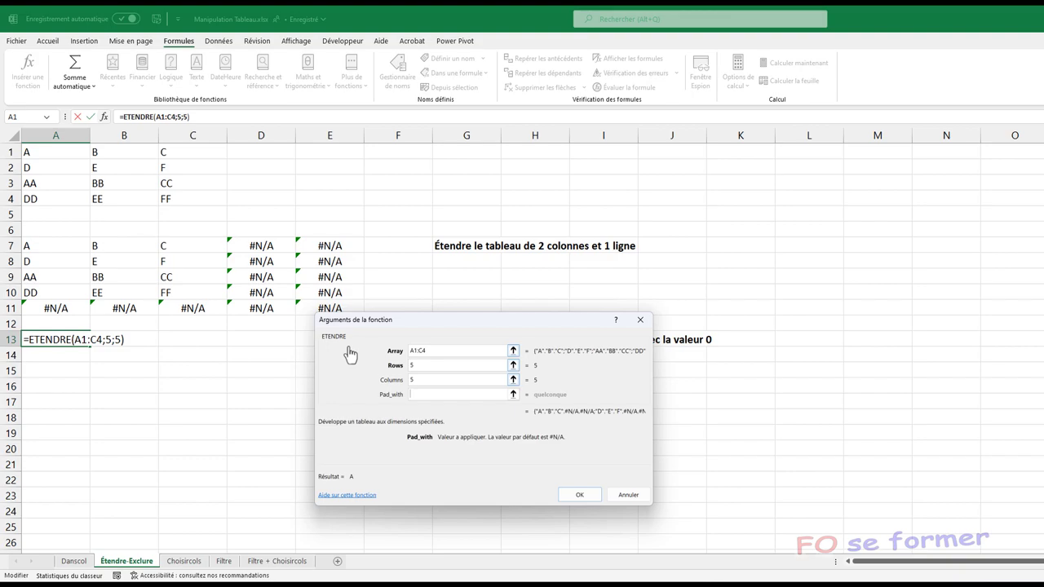
pyautogui.write('0')
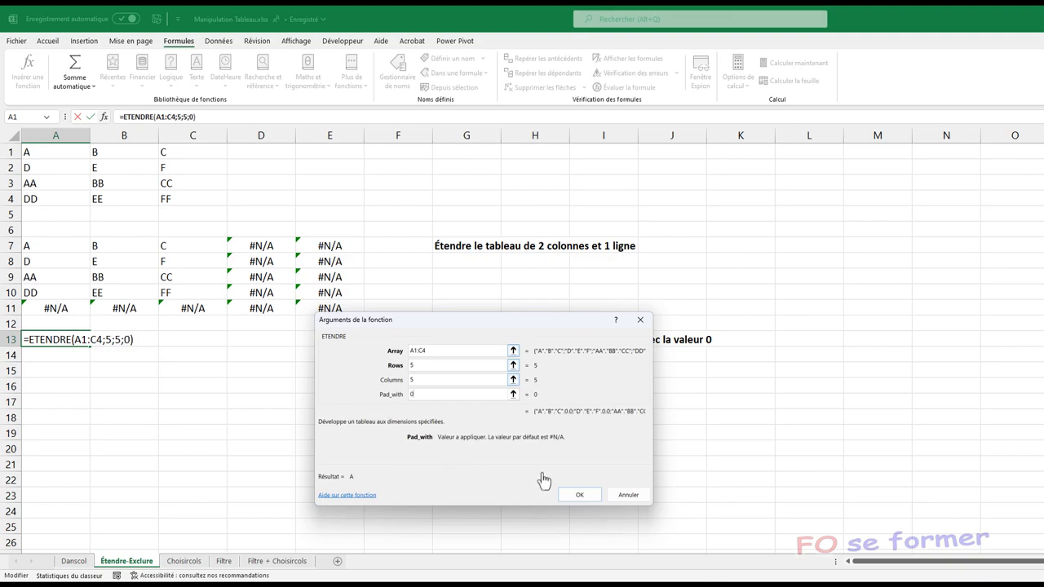
pyautogui.click(577, 495)
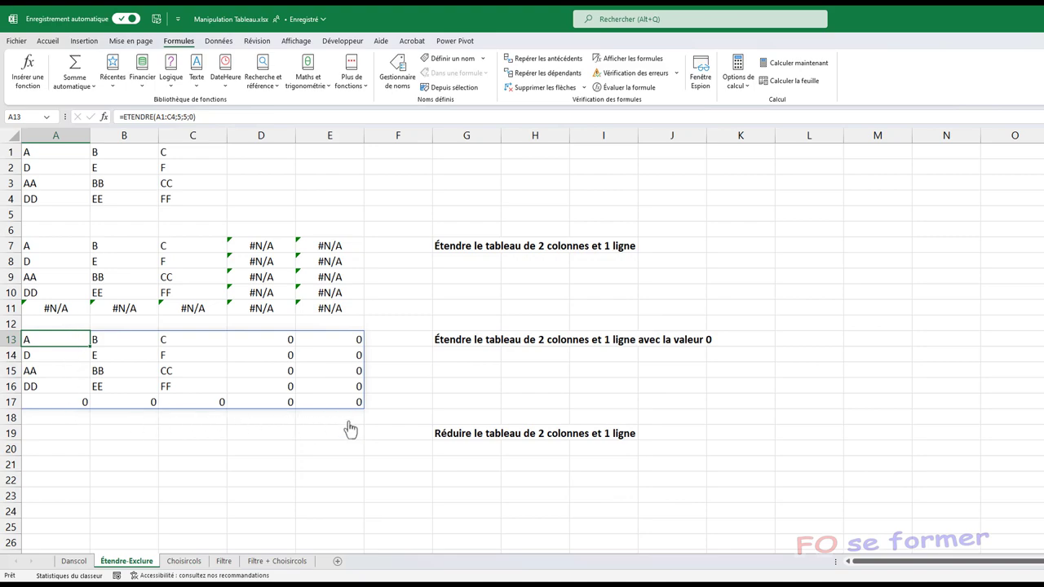
pyautogui.click(60, 434)
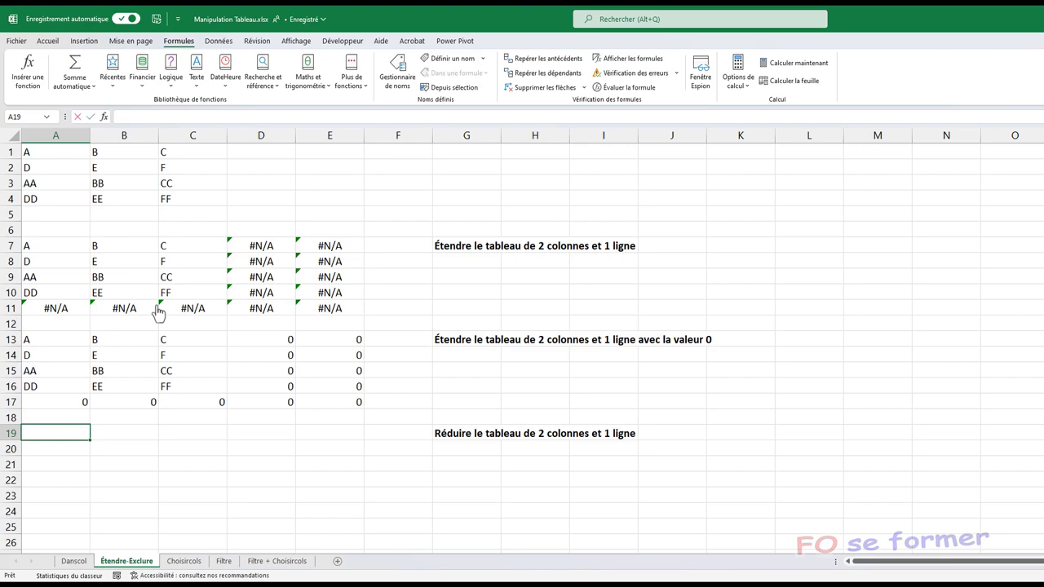
# - Begin an EXCLURE formula in A19 and open its function arguments form
pyautogui.write('=ex')
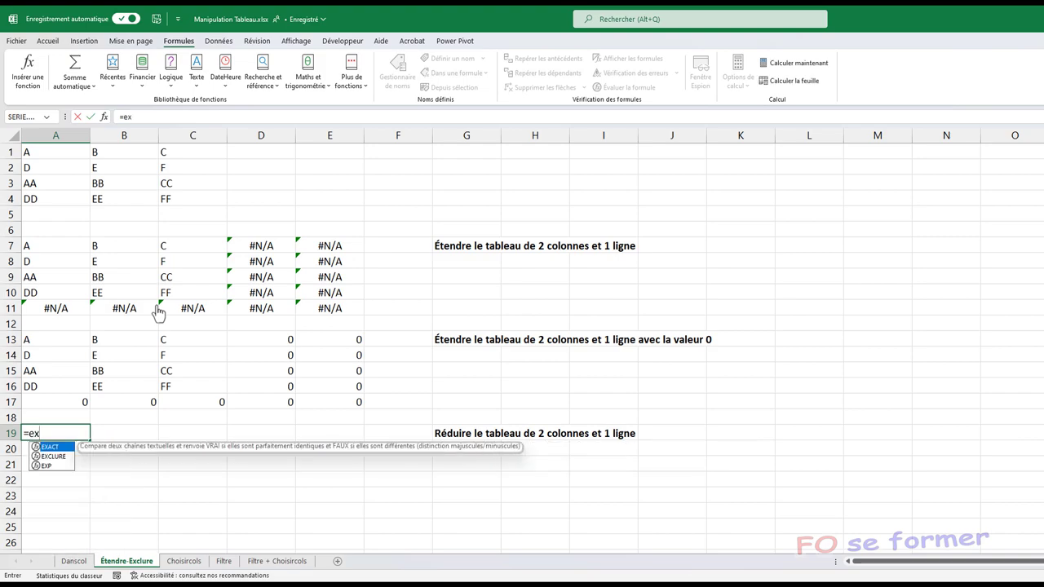
pyautogui.write('cl')
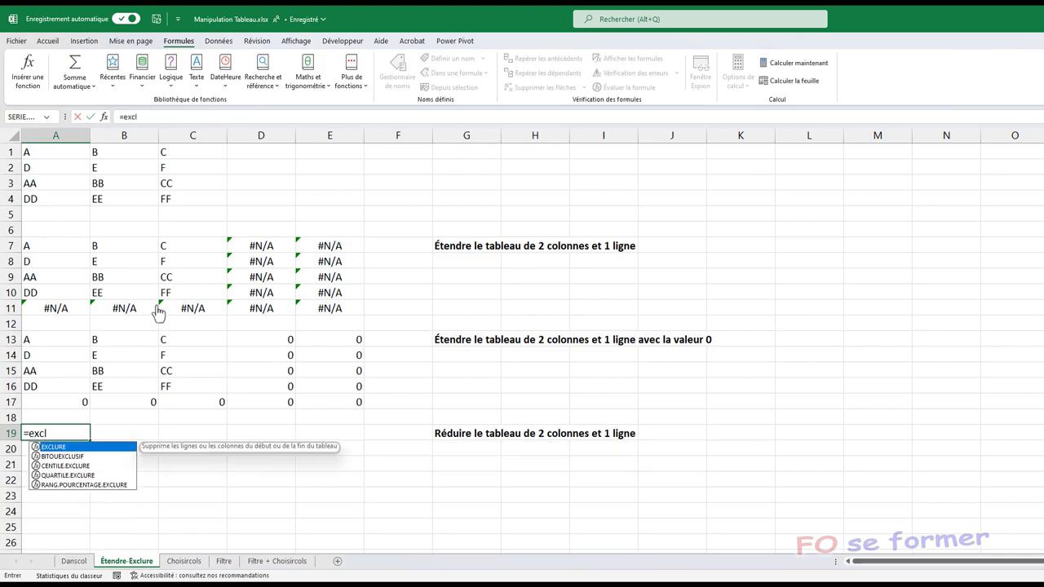
pyautogui.doubleClick(95, 447)
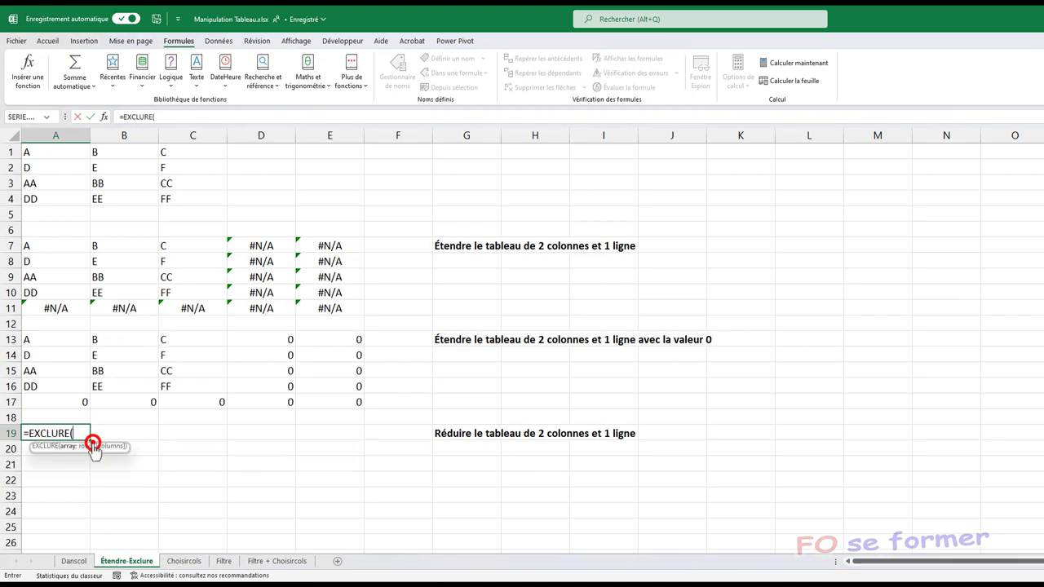
pyautogui.click(104, 117)
pyautogui.moveTo(566, 333); pyautogui.dragTo(564, 352)
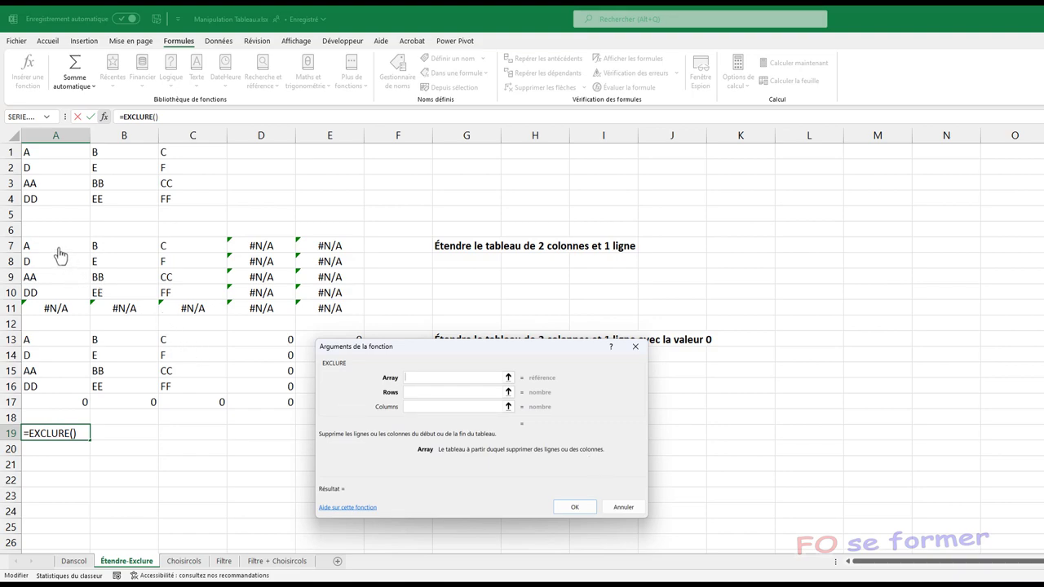
# - Set EXCLURE to array A7:E11, rows -1 and columns -2, and confirm
pyautogui.moveTo(57, 249); pyautogui.dragTo(325, 314)
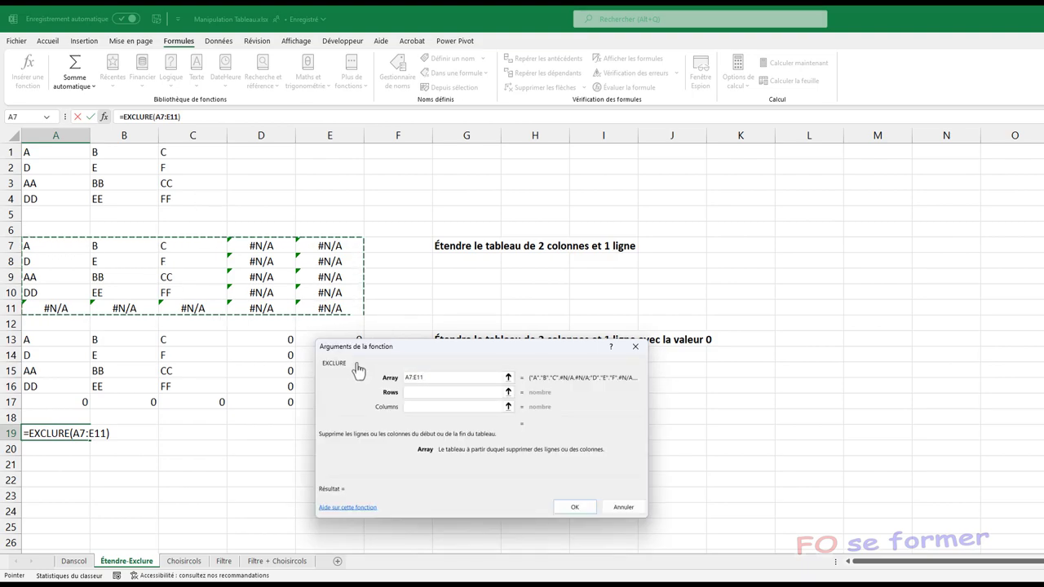
pyautogui.click(415, 392)
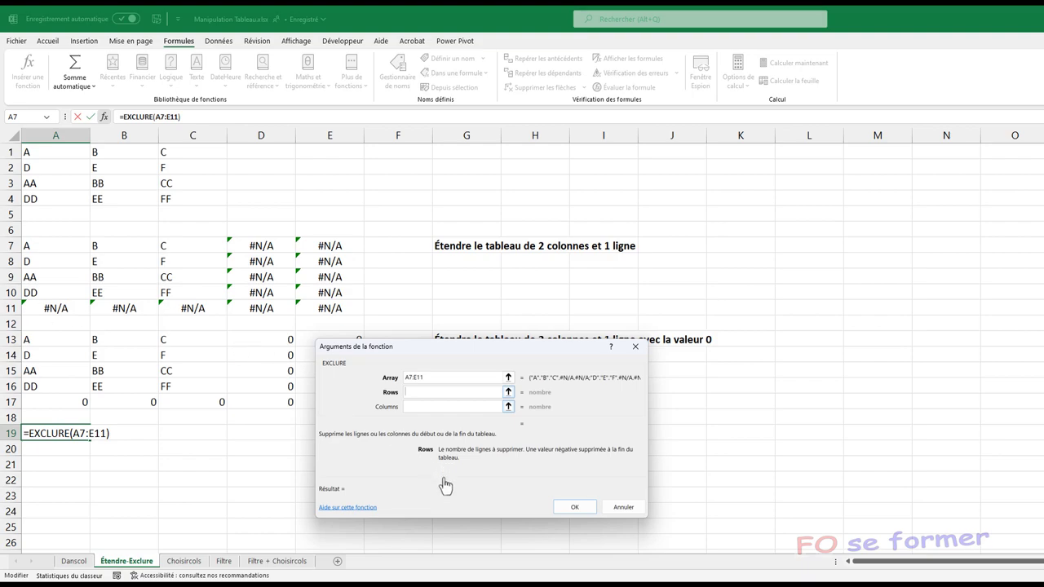
pyautogui.write('-1')
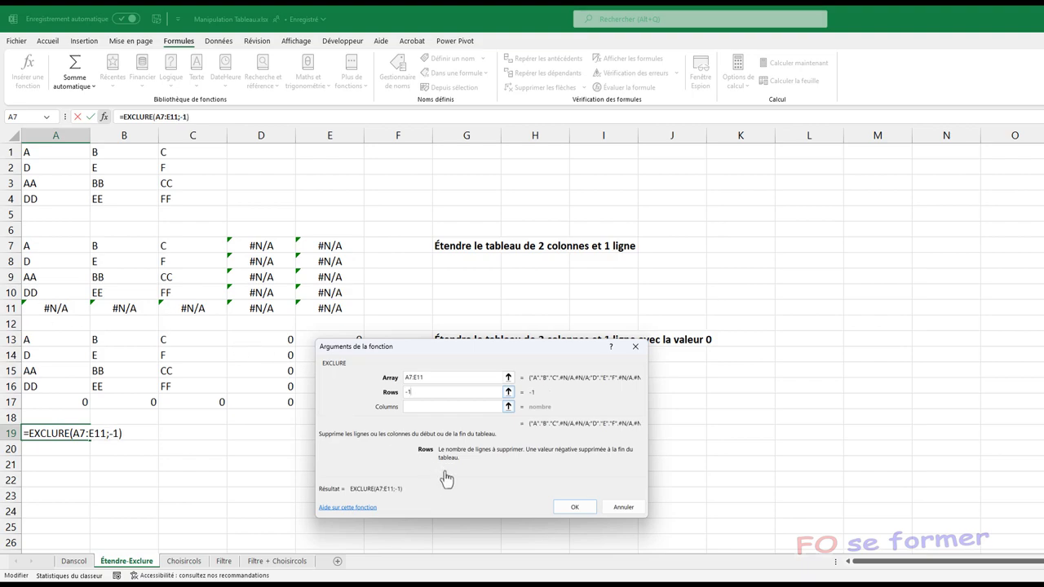
pyautogui.click(439, 409)
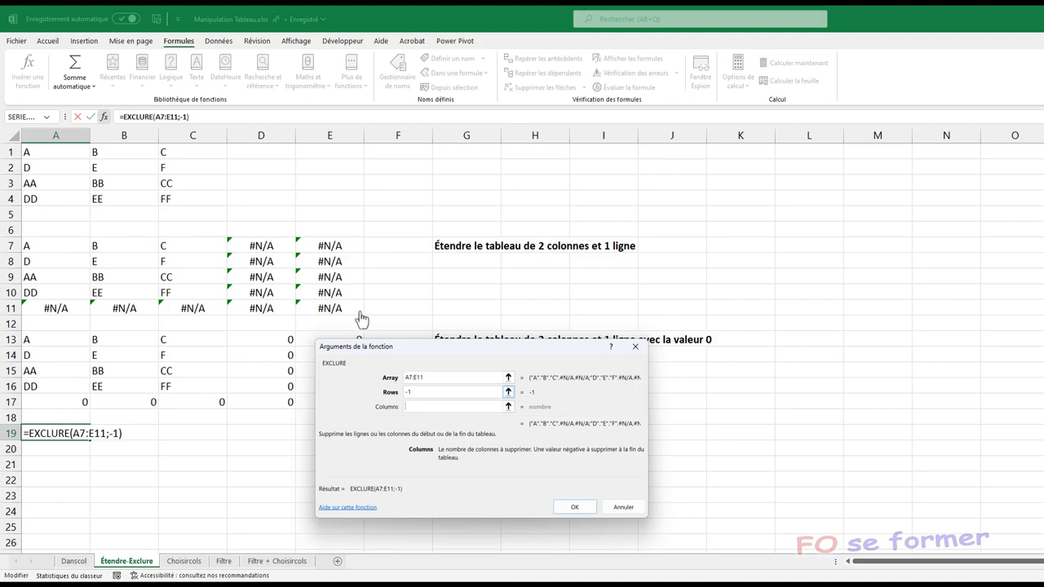
pyautogui.write('-2')
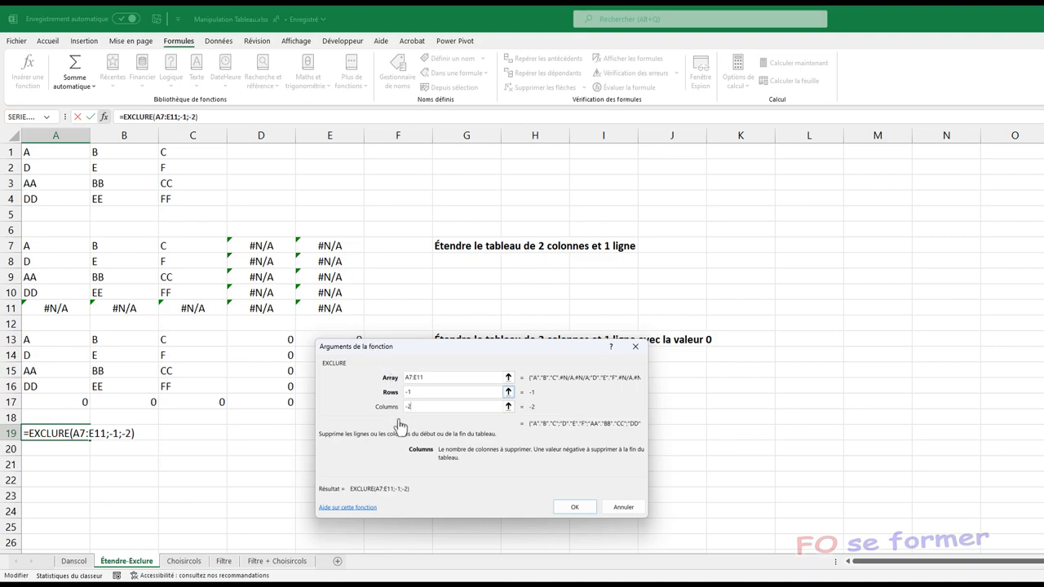
pyautogui.click(575, 507)
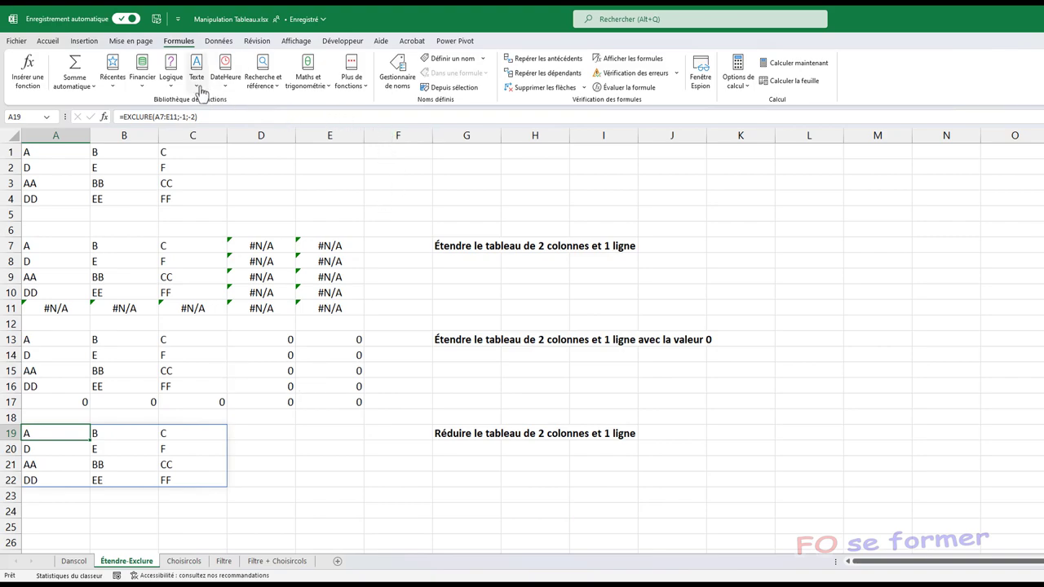
# - Turn on Afficher les formules and check the spill ranges of the formulas
pyautogui.click(618, 61)
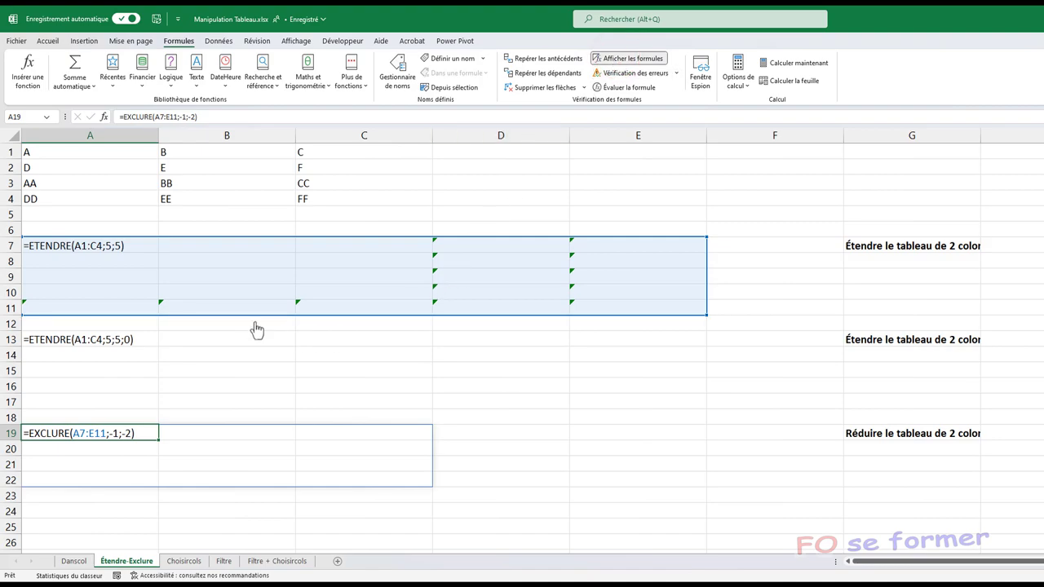
pyautogui.click(174, 355)
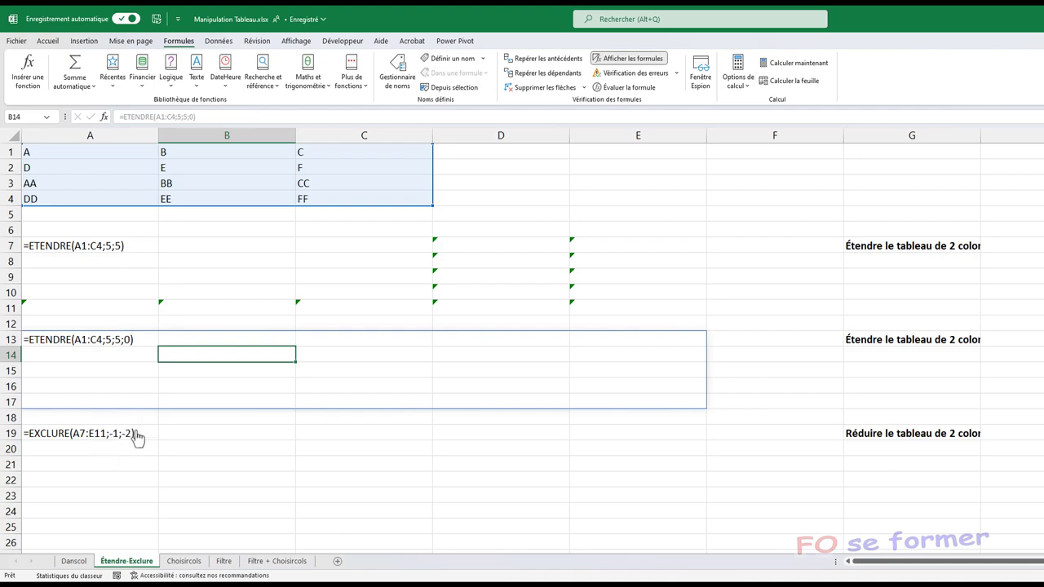
pyautogui.click(772, 386)
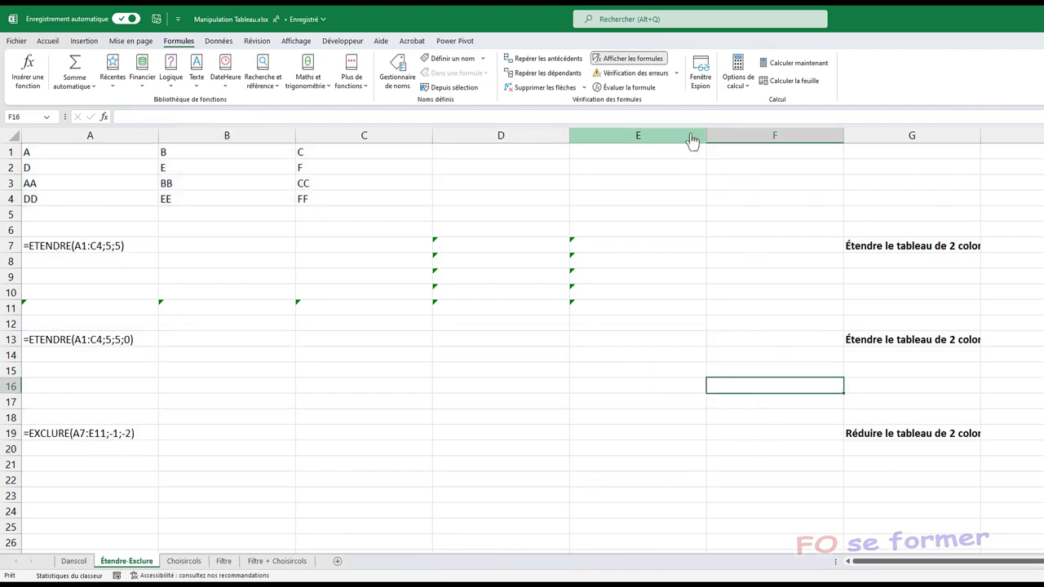
# - Turn off Afficher les formules to show calculated results again
pyautogui.click(654, 65)
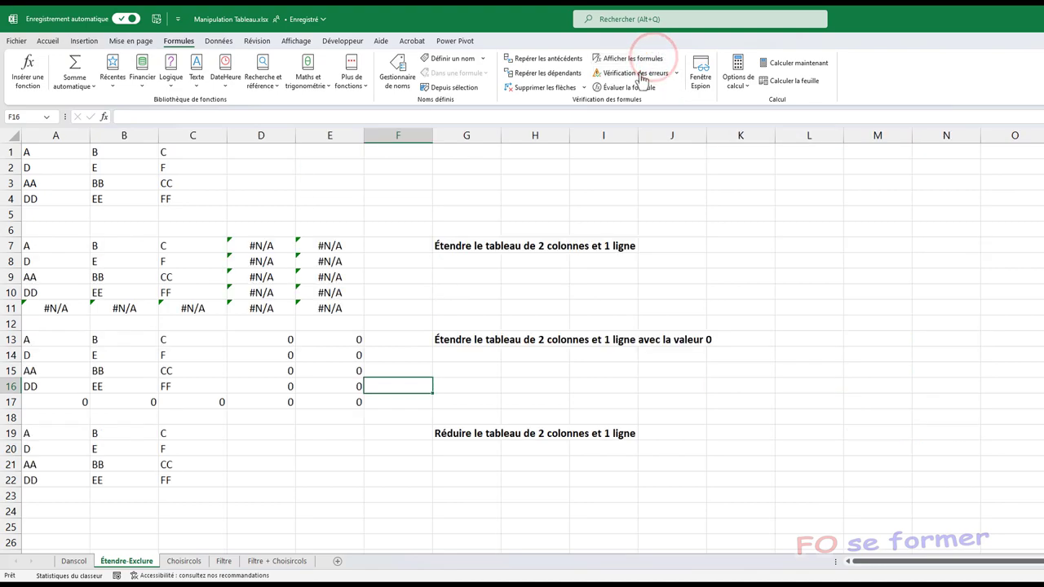